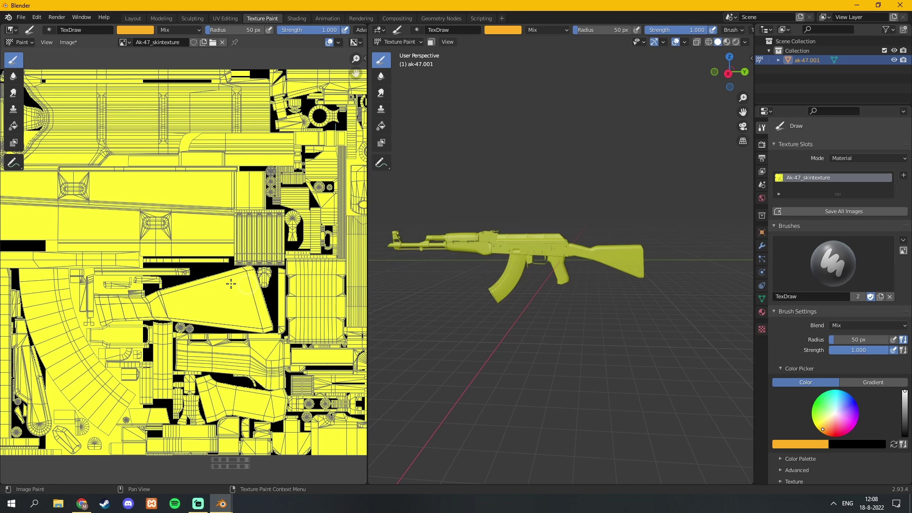
Step: Select the Ak-47_skintexture image in the UV editor's image browser for painting
scroll(194, 266, "down", 2)
scroll(194, 266, "up", 2)
left_click(123, 42)
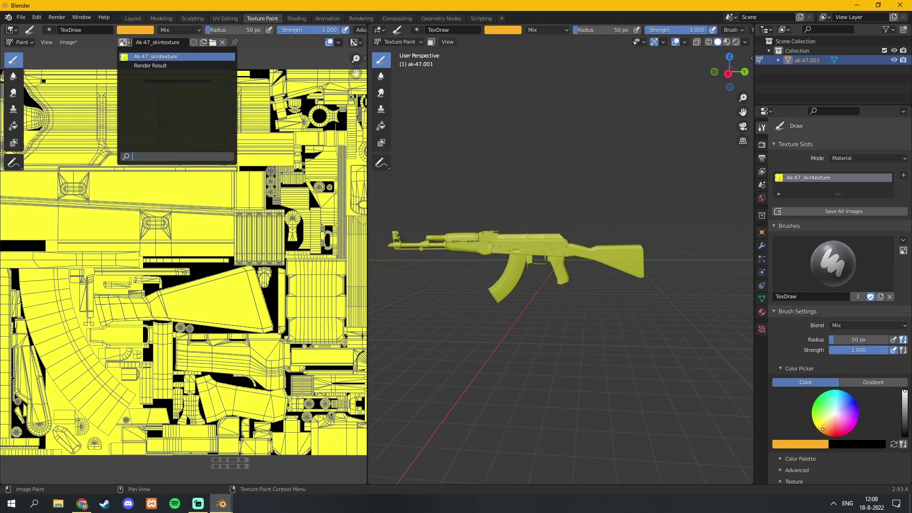
left_click(144, 57)
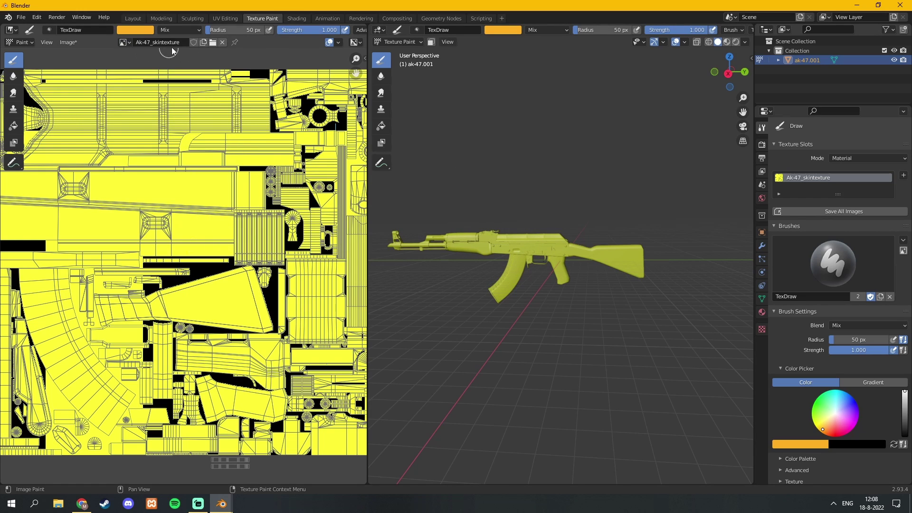
Step: Paint three orange streaks across the yellow texture, orbiting the model to check each one
scroll(195, 206, "down", 1)
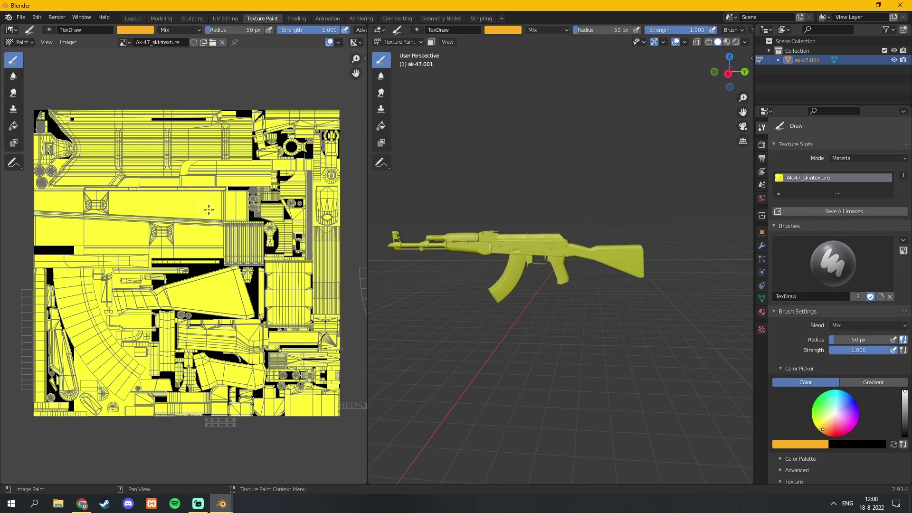
scroll(209, 210, "down", 1)
scroll(258, 192, "up", 1)
scroll(258, 192, "up", 5)
scroll(173, 198, "down", 2)
scroll(186, 213, "down", 1)
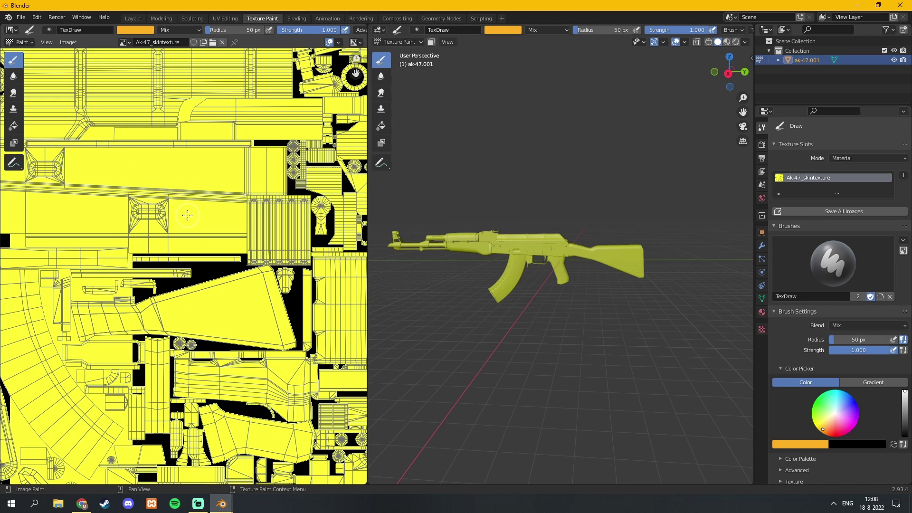
left_click_drag(187, 215, 237, 216)
middle_click_drag(489, 275, 608, 259)
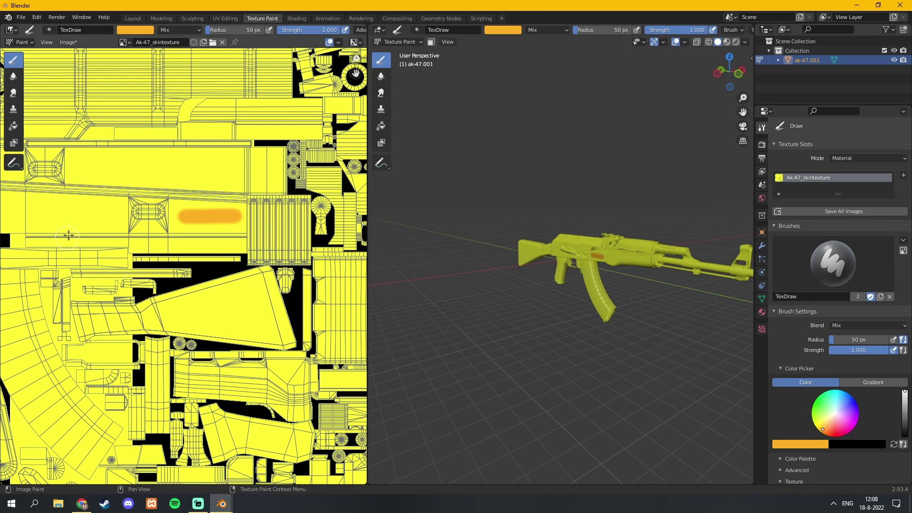
left_click_drag(60, 216, 108, 217)
middle_click_drag(427, 265, 570, 271)
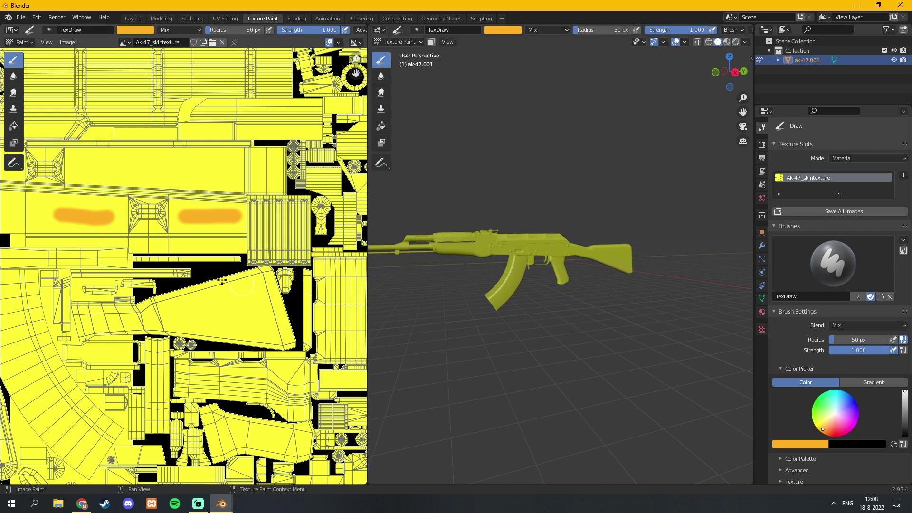
left_click_drag(105, 165, 184, 169)
middle_click_drag(475, 265, 529, 272)
scroll(529, 272, "down", 2)
scroll(333, 266, "down", 2)
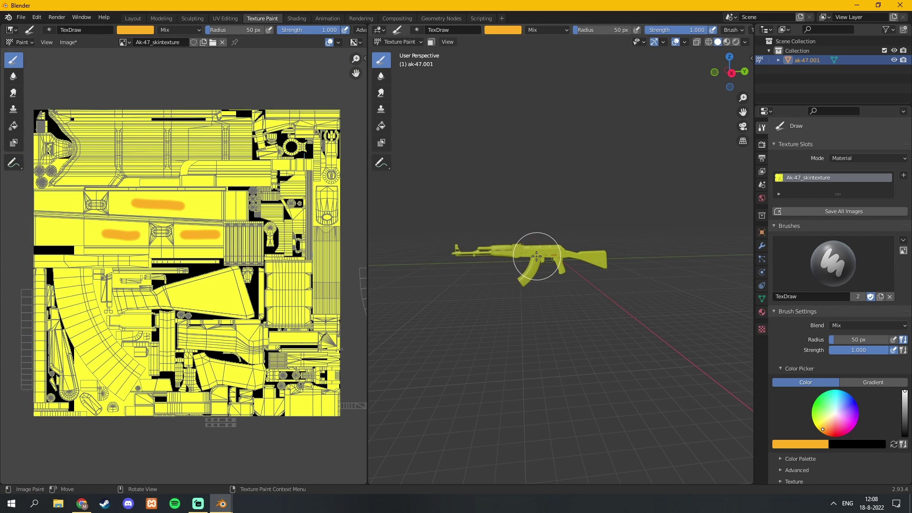
Step: Save the painted image from Blender as Ak-47_skintexture1.png using Image > Save As
left_click(70, 43)
left_click(86, 127)
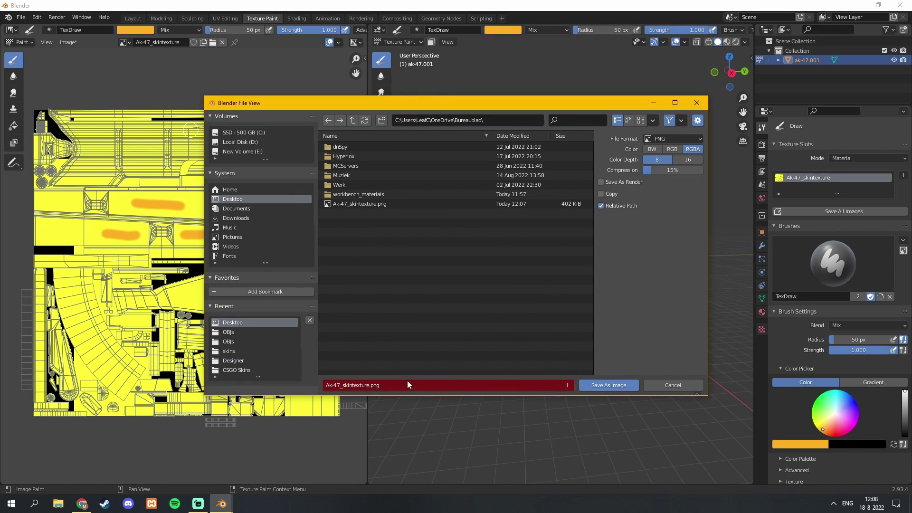
left_click(357, 205)
left_click(536, 384)
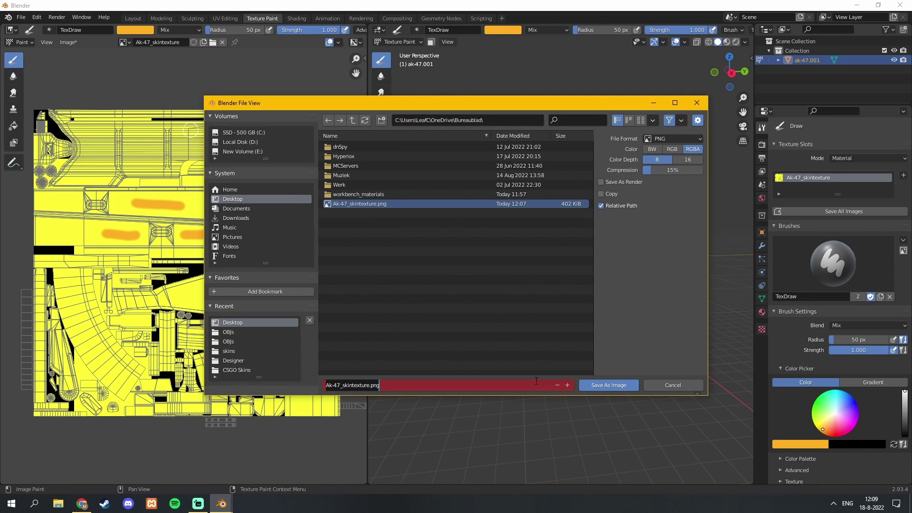
left_click(420, 384)
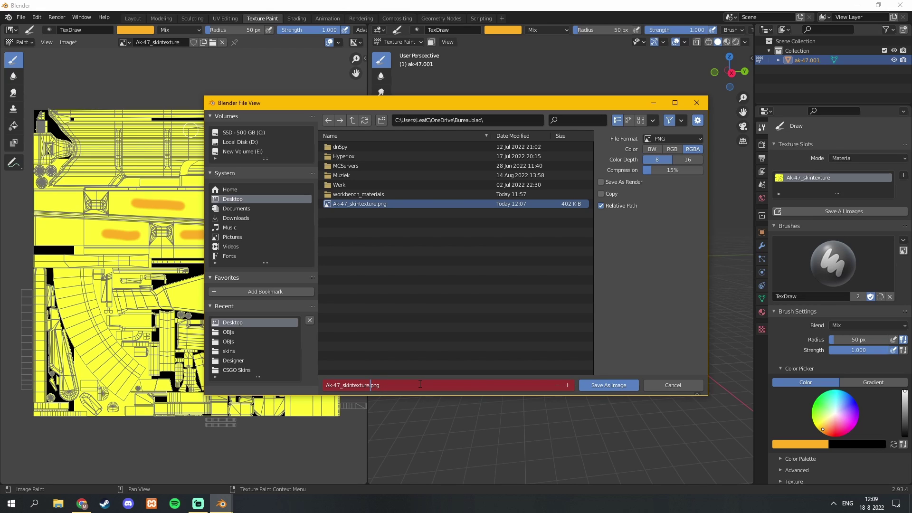
type("1")
key("Return")
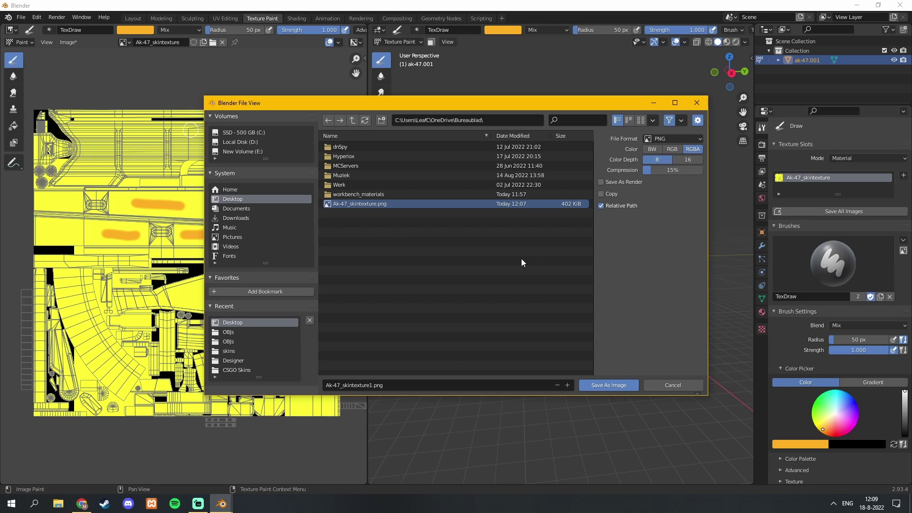
left_click(597, 385)
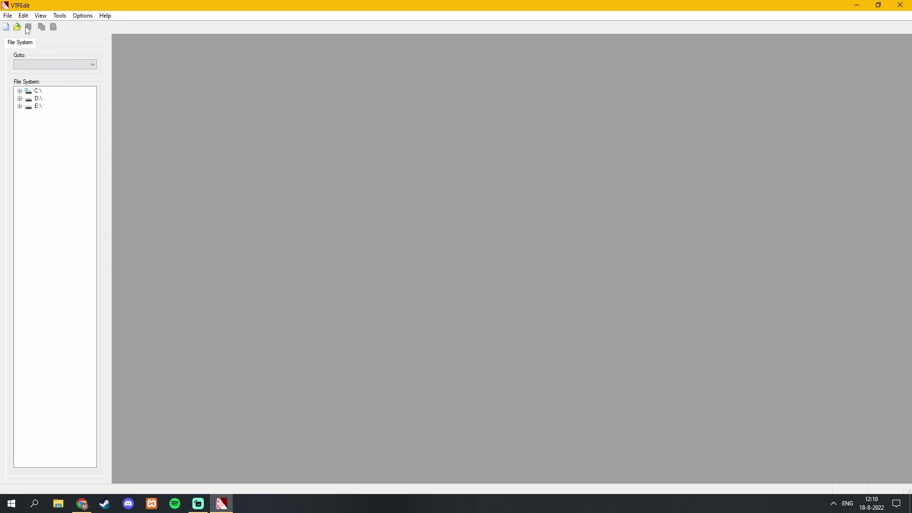
Step: Import Ak-47_skintexture1.png from the Desktop into VTFEdit
left_click(7, 16)
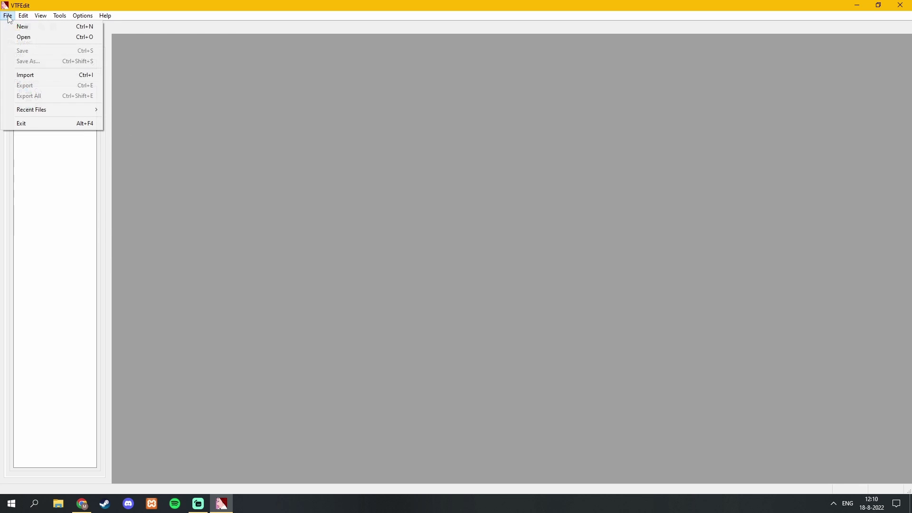
left_click(34, 77)
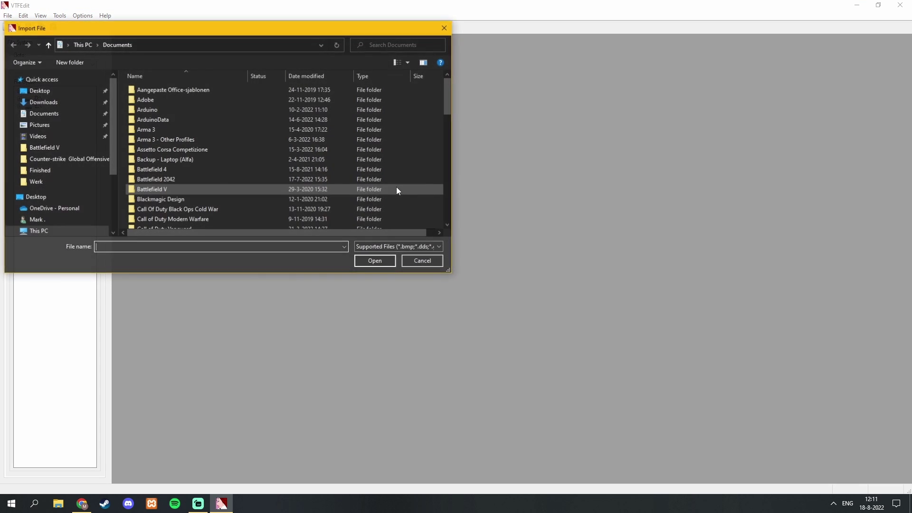
left_click(42, 102)
left_click(39, 90)
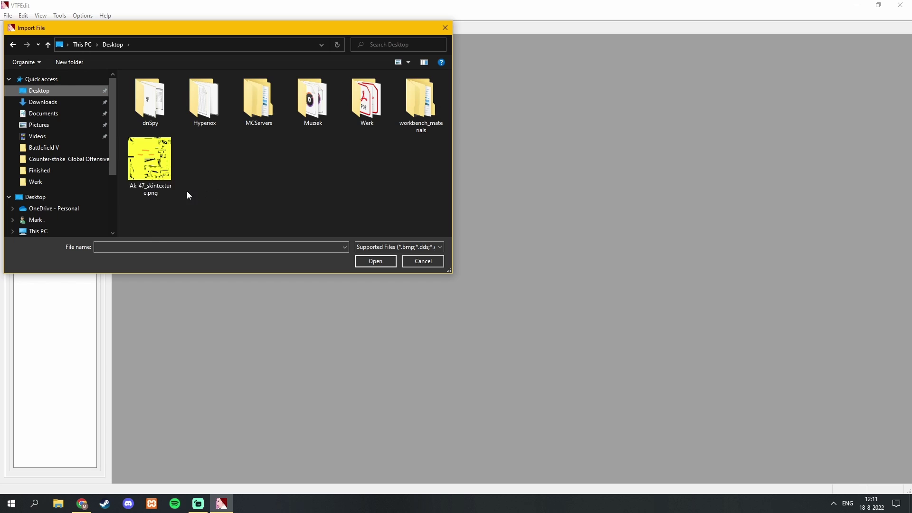
left_click(148, 172)
left_click(375, 261)
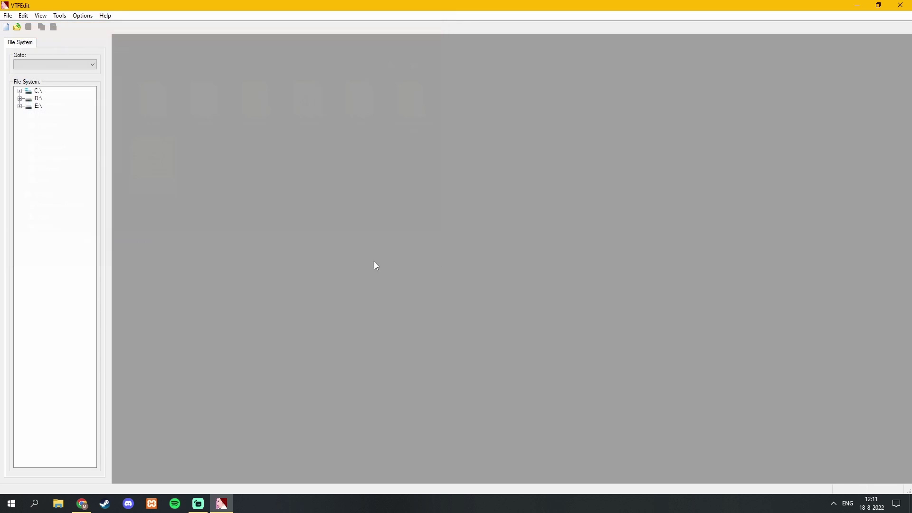
Step: Review the VTF Options tabs and accept the default conversion settings
left_click(353, 158)
left_click(383, 159)
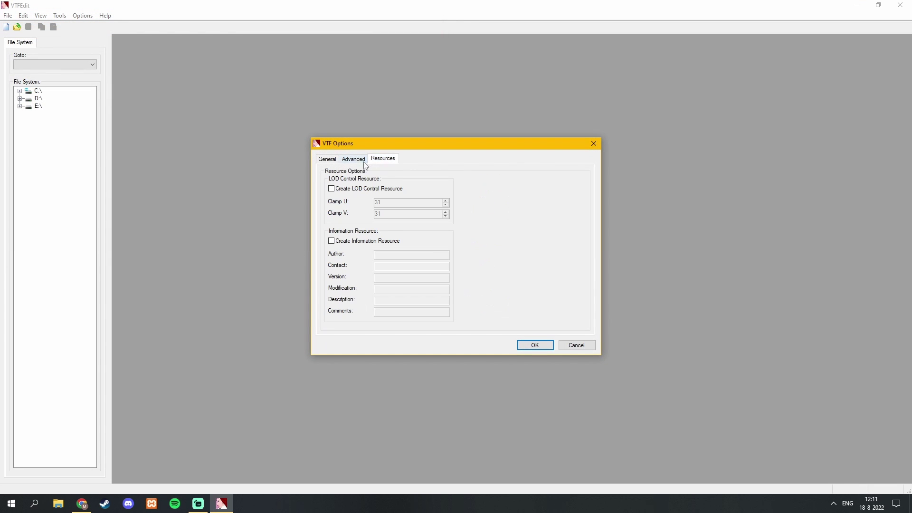
left_click(327, 158)
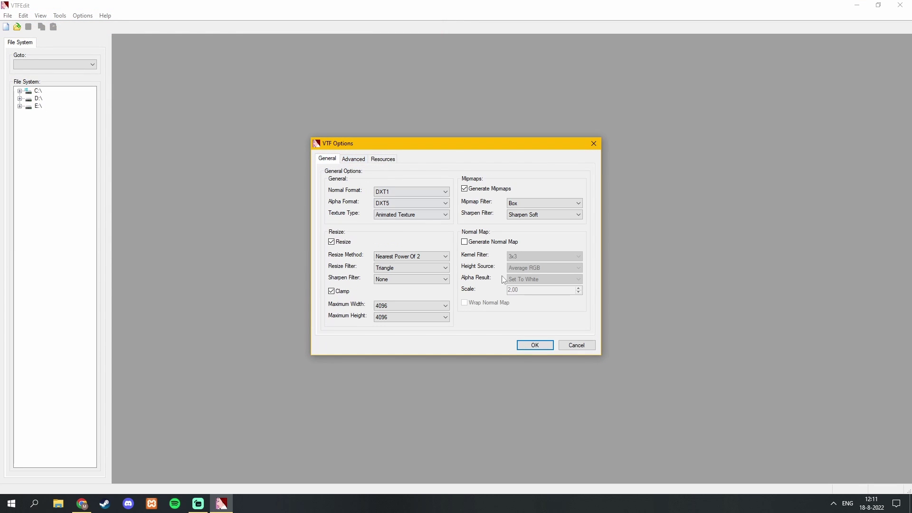
left_click(535, 346)
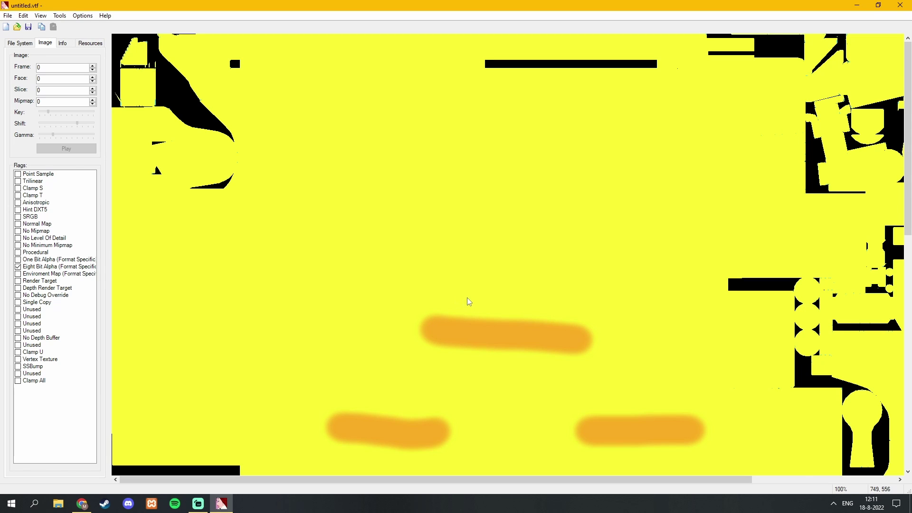
Step: Save the texture as ak-47.vtf on the Desktop, then close VTFEdit
scroll(467, 298, "down", 2)
scroll(469, 299, "up", 1)
scroll(470, 301, "down", 4)
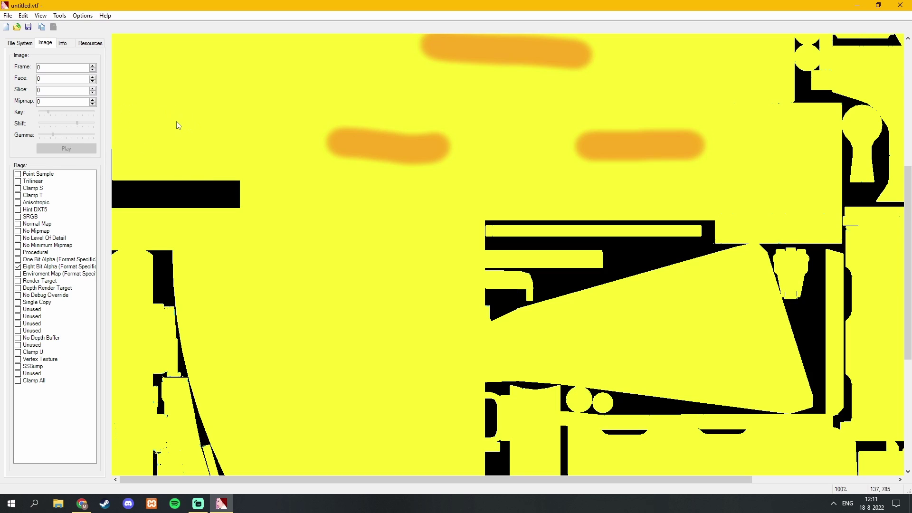
left_click(28, 27)
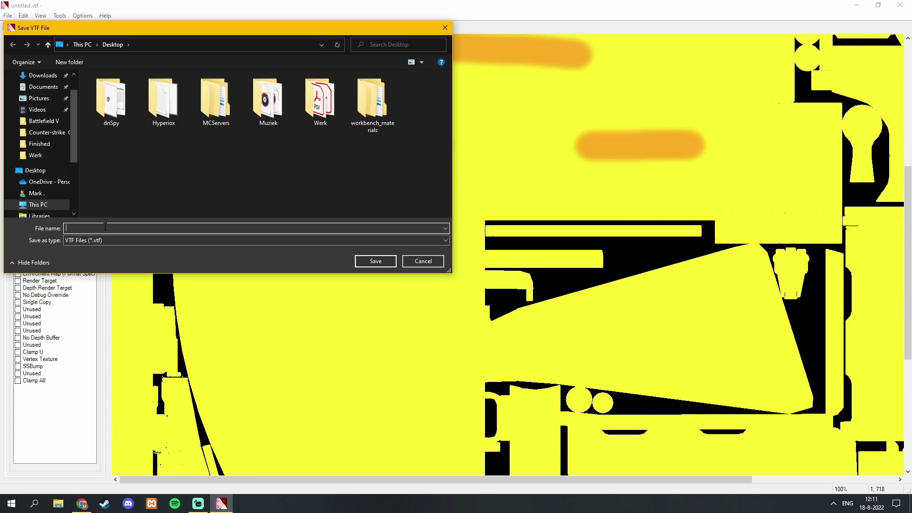
type("ak-47")
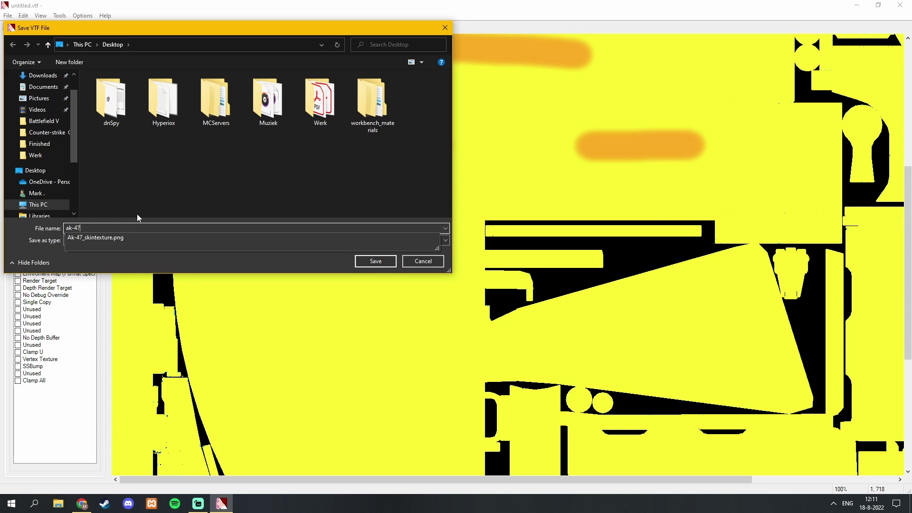
key("Escape")
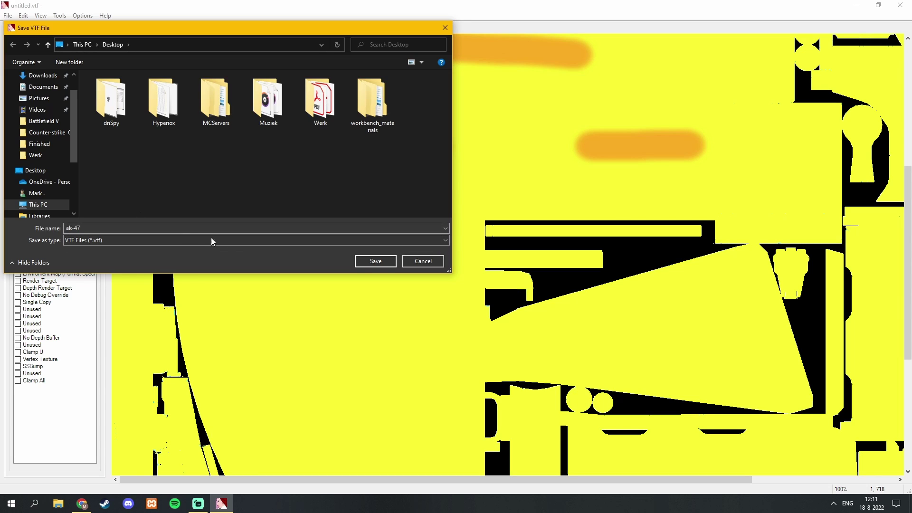
left_click(376, 261)
left_click(899, 4)
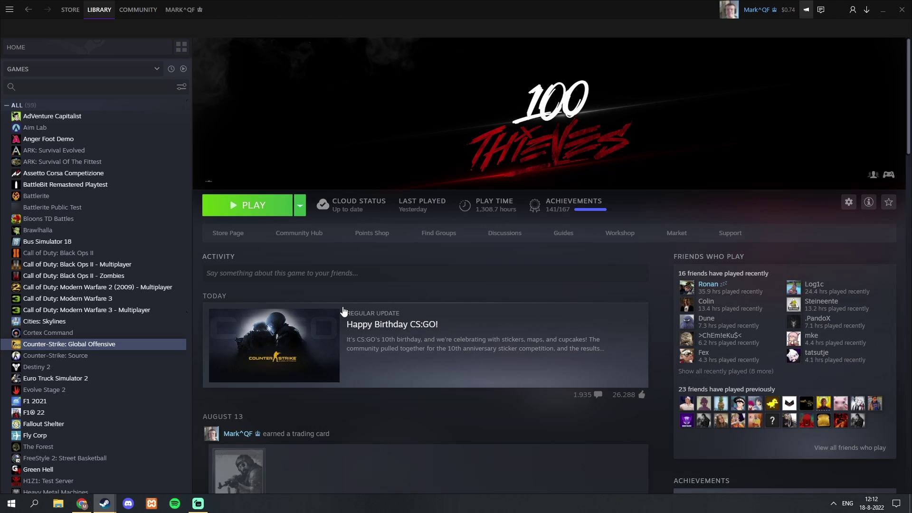
Step: Launch CS:GO and keep the developer console enabled in the game settings
left_click(247, 206)
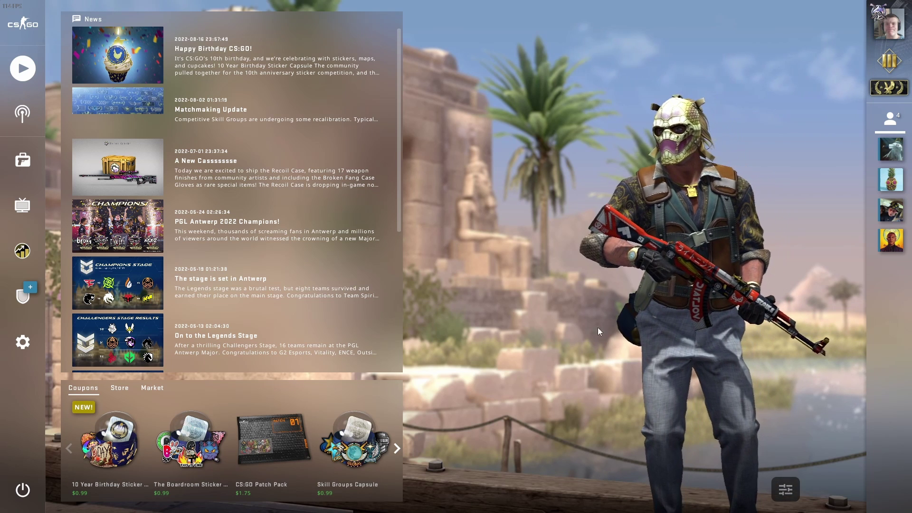
left_click(23, 342)
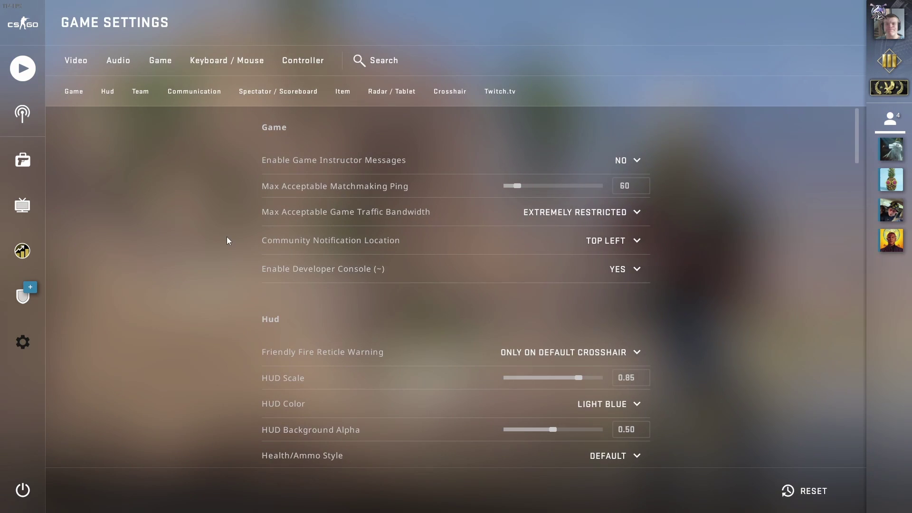
left_click(621, 269)
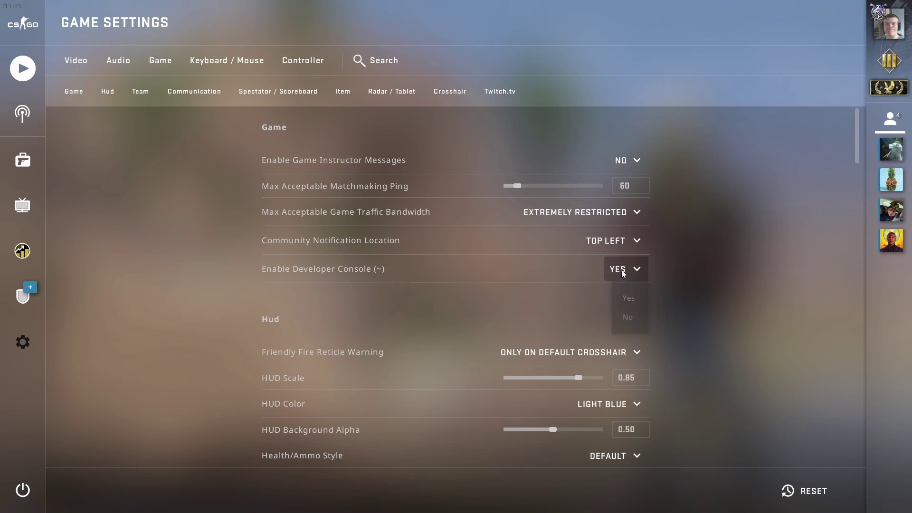
left_click(631, 298)
key("Escape")
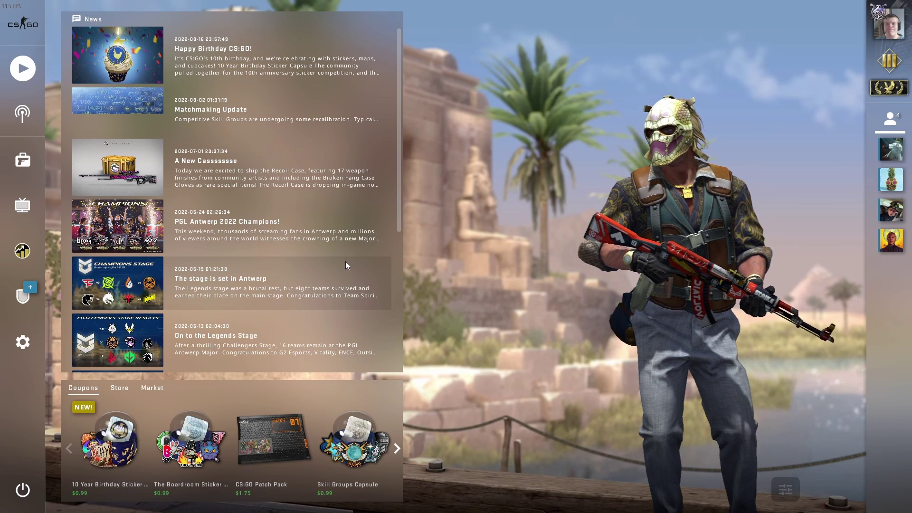
Step: Run workshop_workbench from the developer console
key("grave")
type("work")
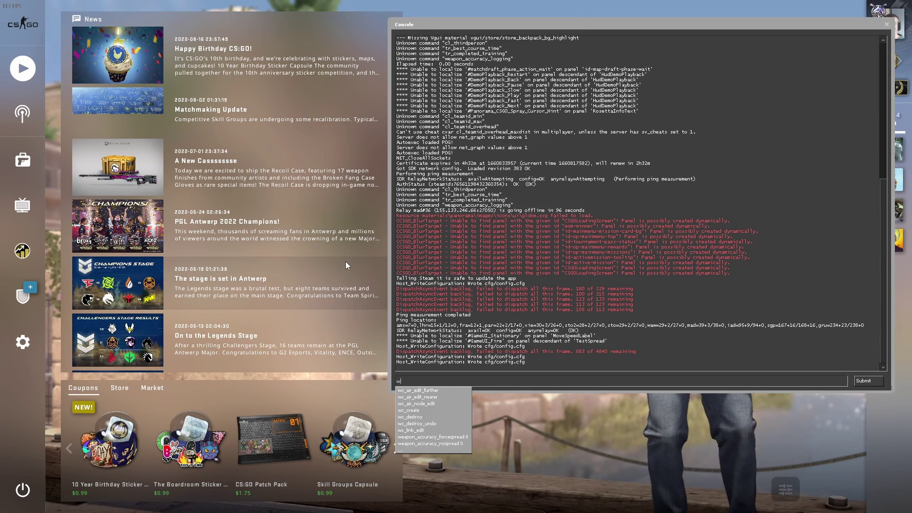
key("Down")
key("Down")
key("Down")
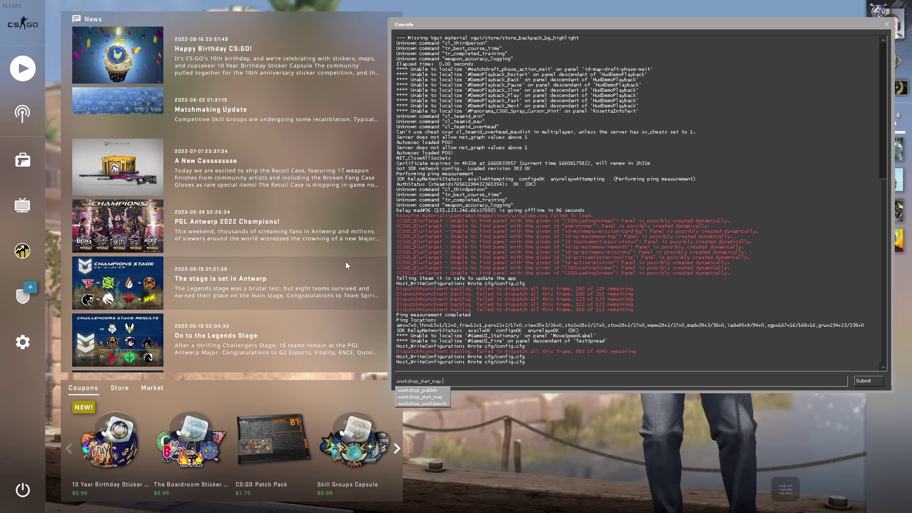
key("Return")
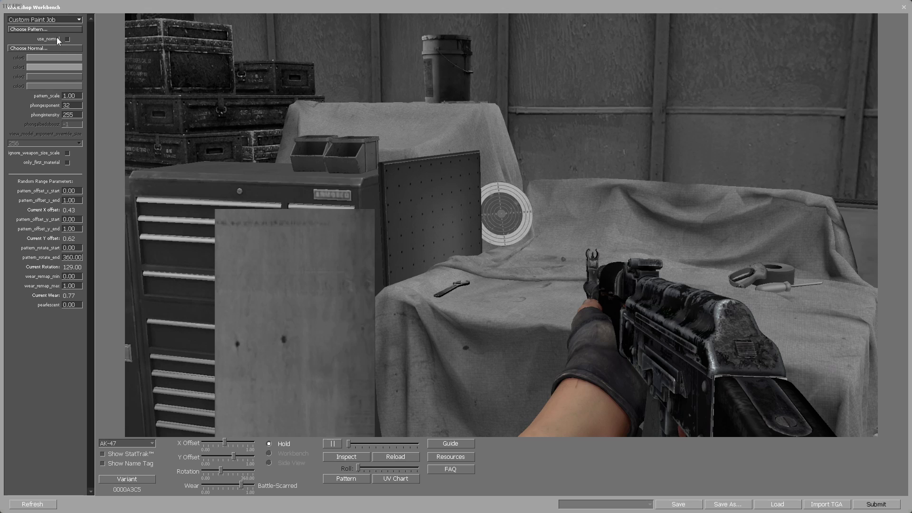
Step: Load ak-47.vtf from the Bureaublad folder on C: as the AK-47's custom pattern
left_click(25, 30)
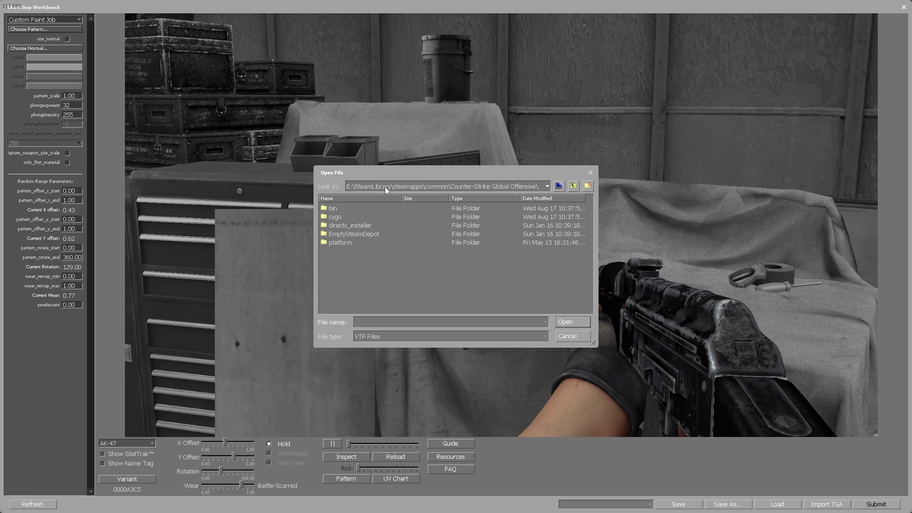
left_click(354, 187)
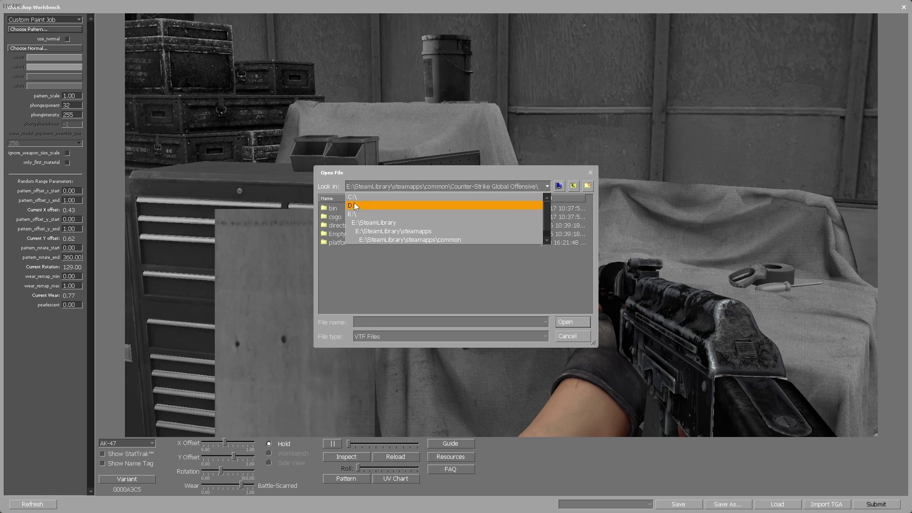
left_click(354, 198)
scroll(353, 273, "down", 1)
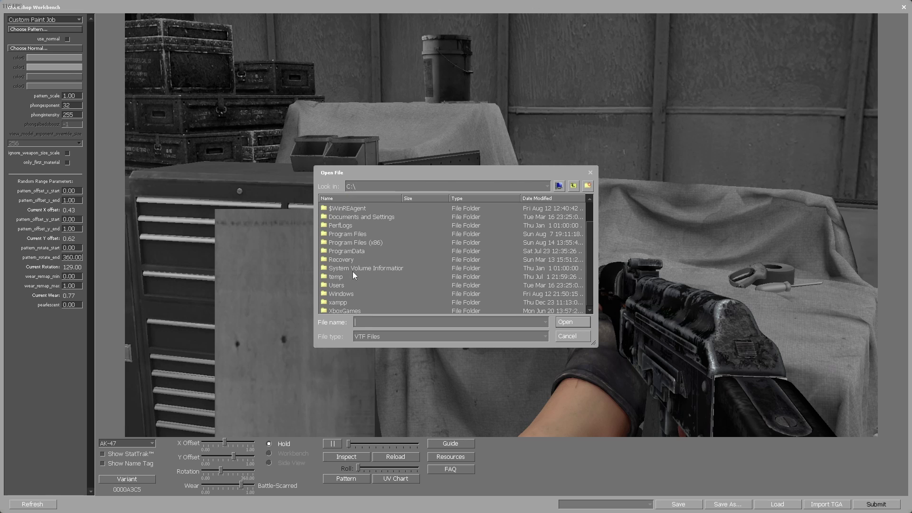
double_click(353, 272)
left_click(350, 261)
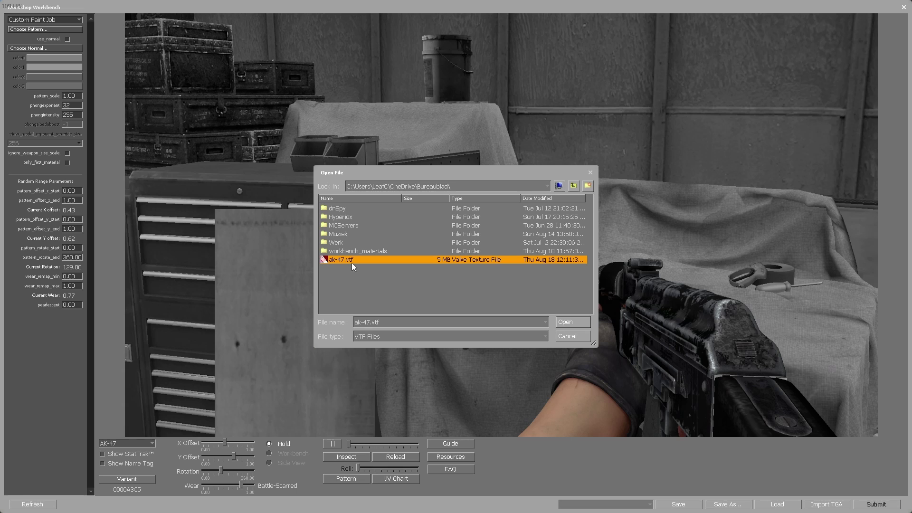
left_click(569, 323)
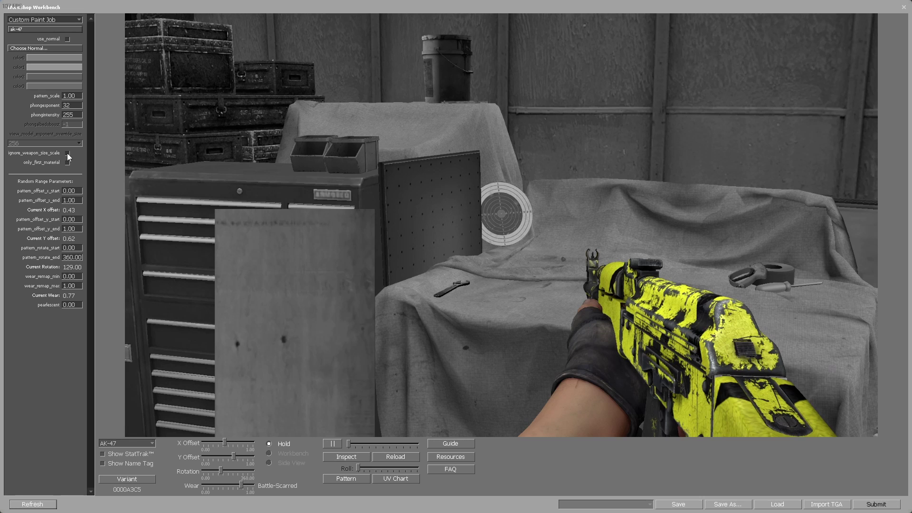
Step: Enable ignore_weapon_size_scale and set pattern_offset_x_end, pattern_offset_y_end and pattern_rotate_end to 0
left_click(68, 153)
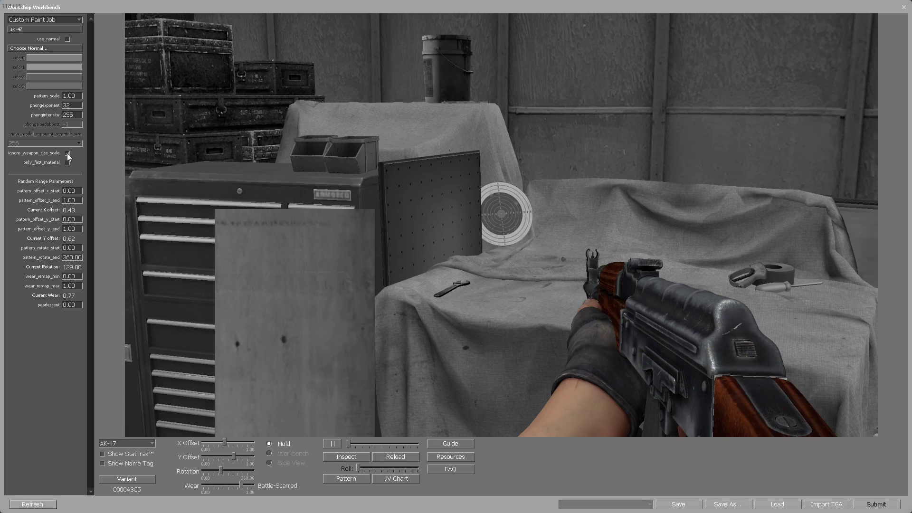
left_click(69, 200)
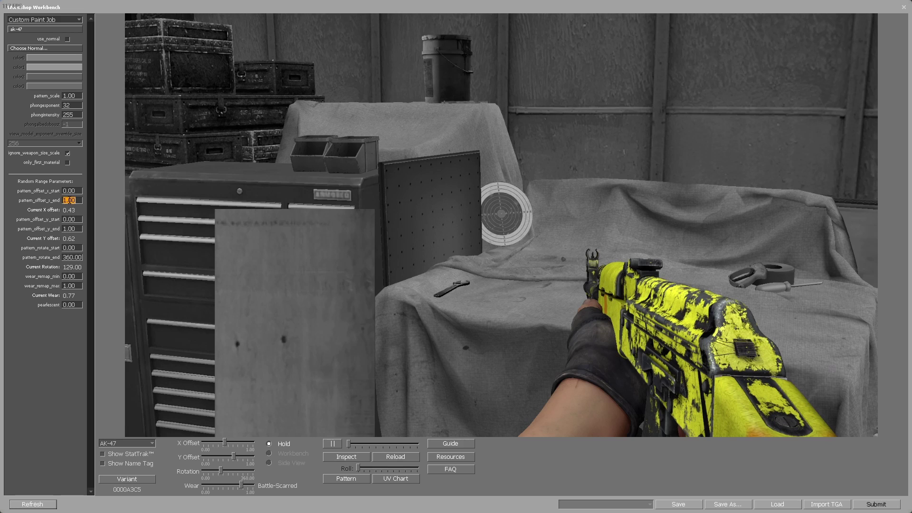
type("0")
left_click(69, 229)
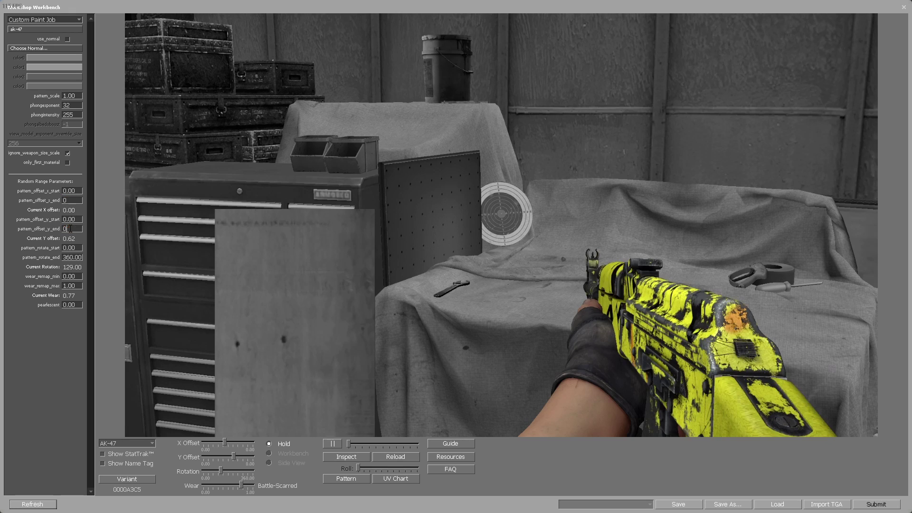
type("0")
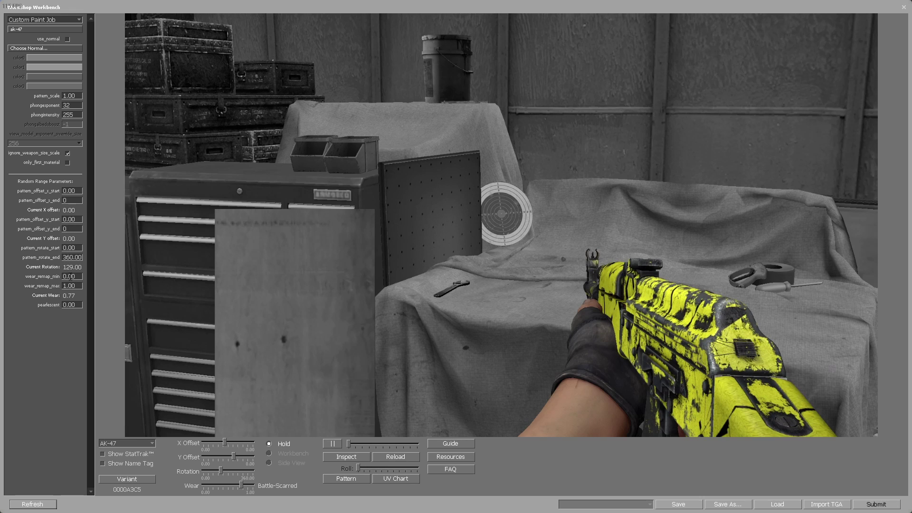
left_click(70, 258)
type("0")
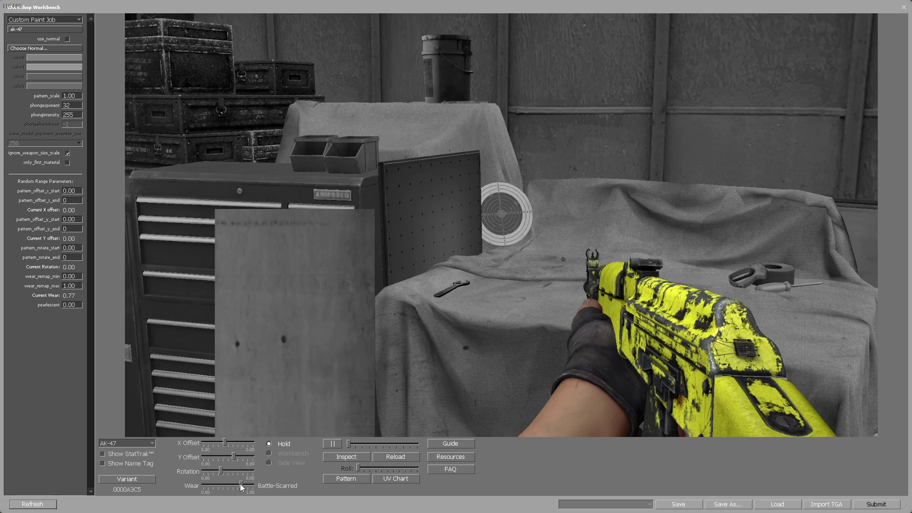
Step: Raise the wear to 0.85, preview inspect and reload animations, and confirm the ak47_skin name
mouse_move(242, 487)
left_mouse_down()
mouse_move(254, 485)
mouse_move(202, 485)
mouse_move(239, 484)
left_mouse_up()
left_click(358, 458)
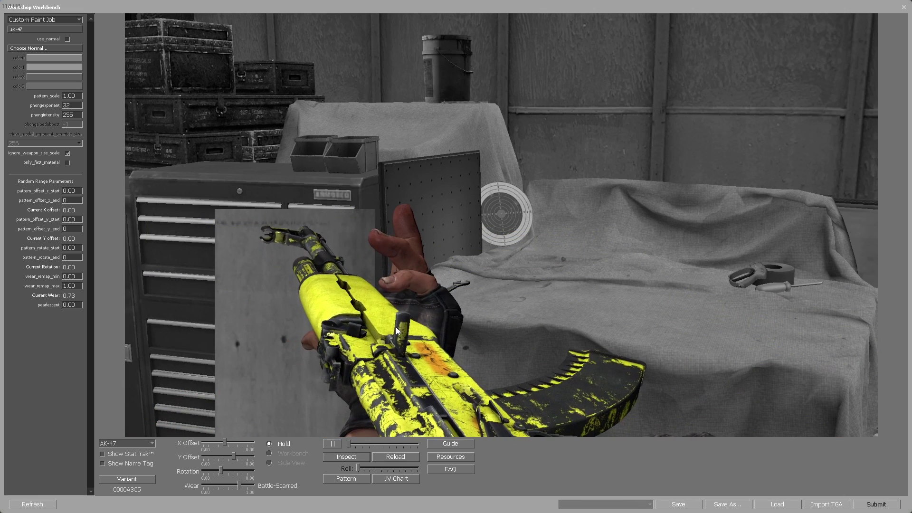
left_click(395, 456)
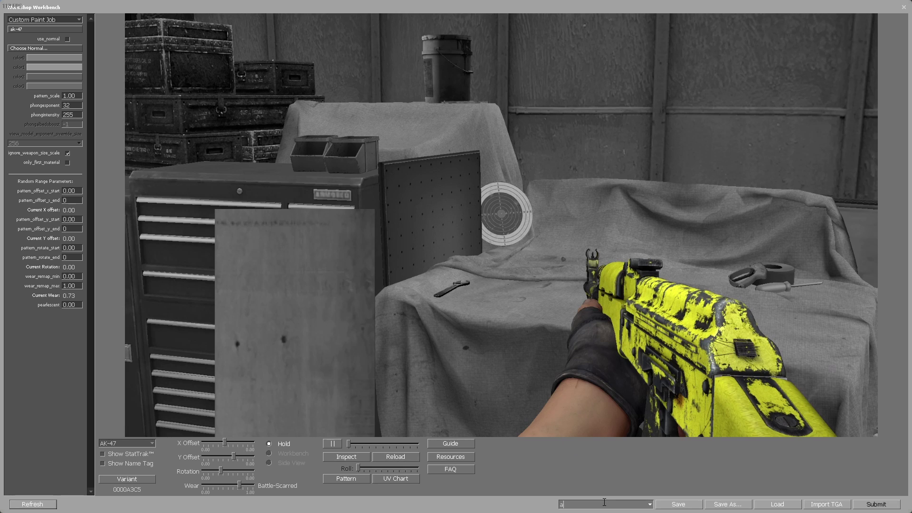
key("Down")
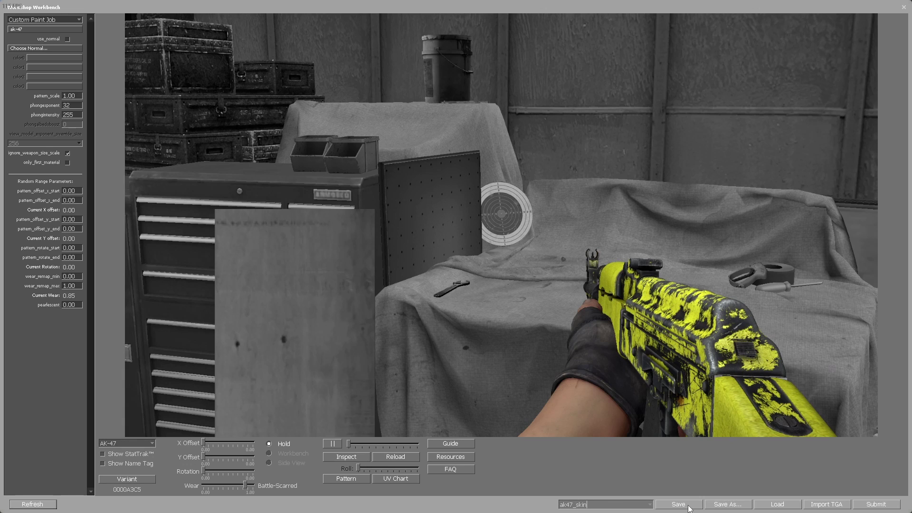
Step: Start saving the settings and browse to C:\Users\…\OneDrive\Bureaublad
left_click(721, 507)
left_click(349, 189)
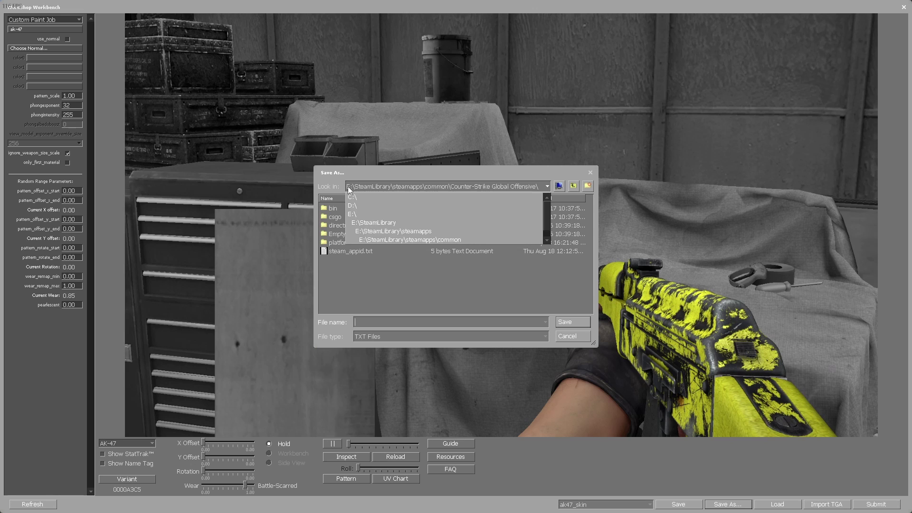
left_click(352, 196)
scroll(354, 283, "down", 1)
double_click(346, 287)
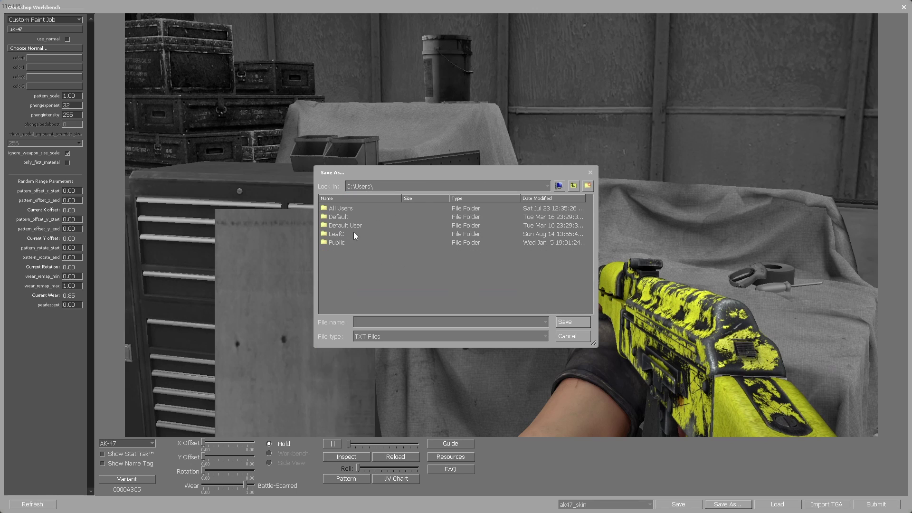
double_click(337, 234)
scroll(343, 294, "down", 5)
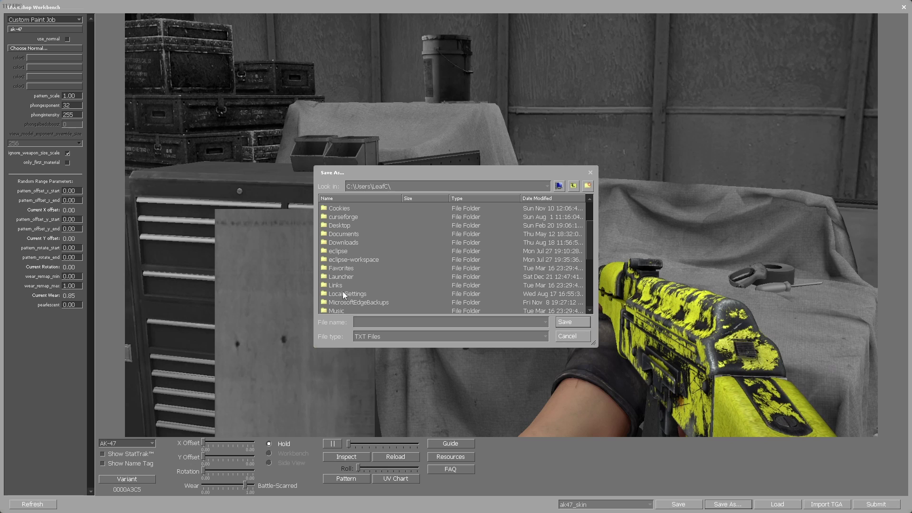
double_click(357, 230)
double_click(343, 226)
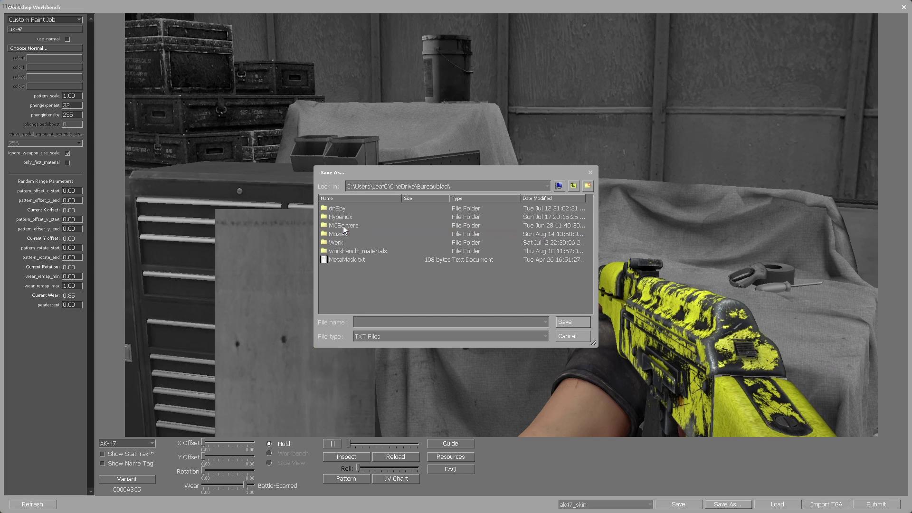
Step: Save the settings file as akskin and begin typing the publish title 'Ak-47 T'
left_click(404, 321)
type("akskin")
left_click(574, 322)
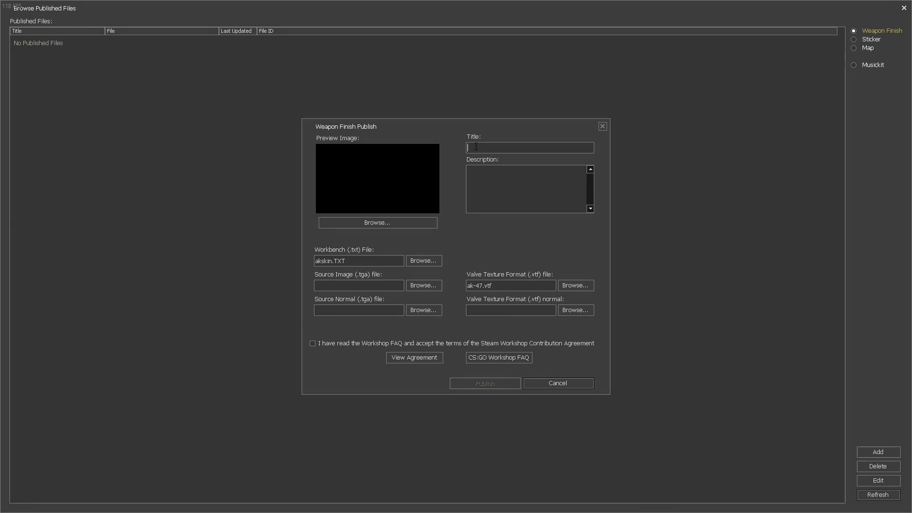
type("Ak-47")
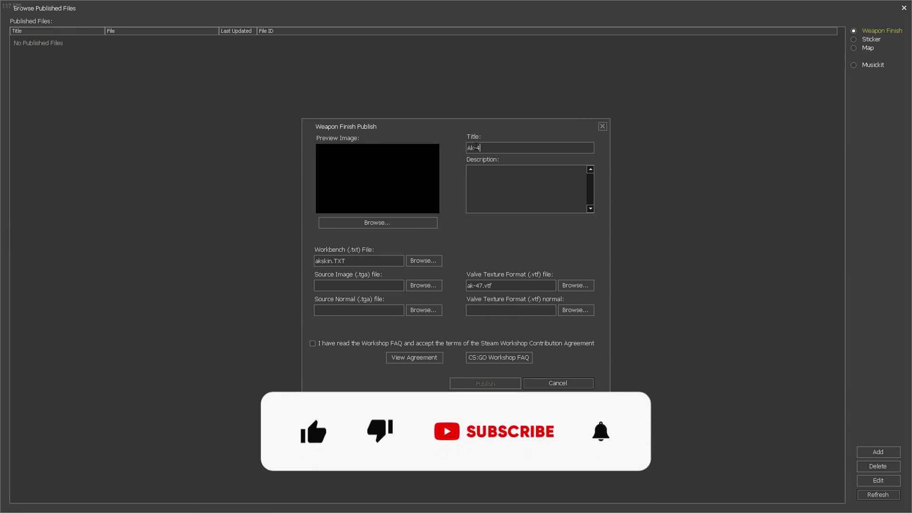
type(" Test skin")
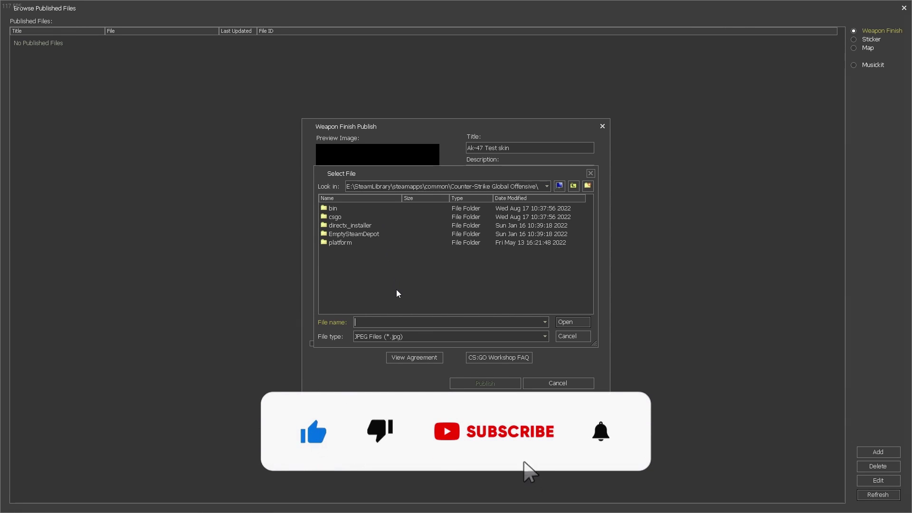
Step: Bring up the file browser for the weapon finish's preview image
left_click(571, 280)
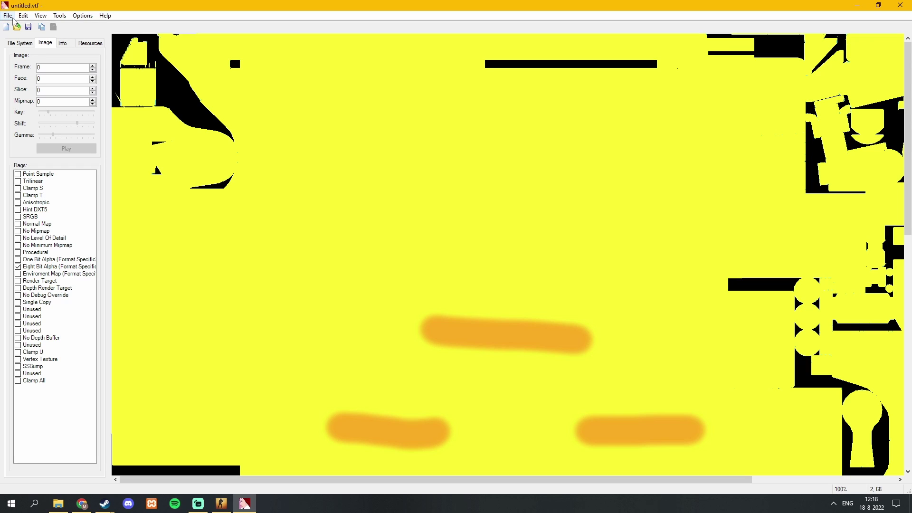
Step: Open ak-47.vtf in VTFEdit and export it as ak-47.tga
left_click(8, 16)
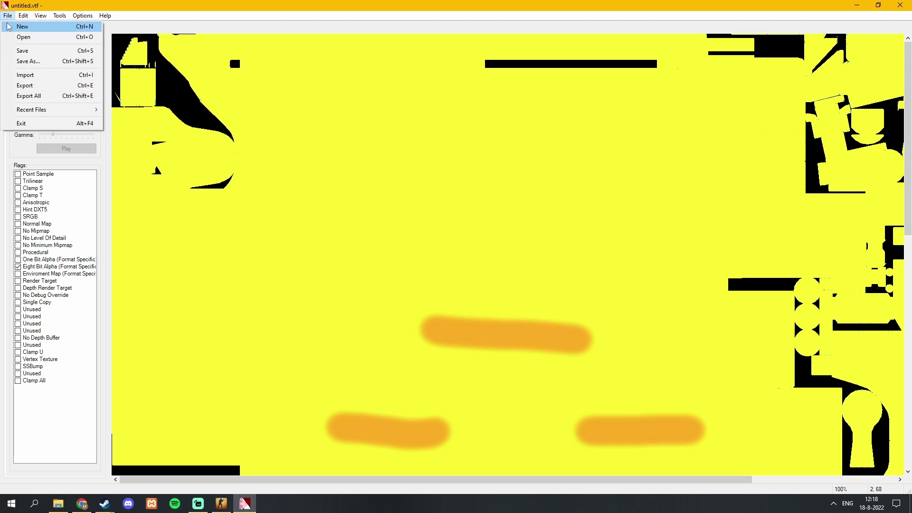
left_click(26, 40)
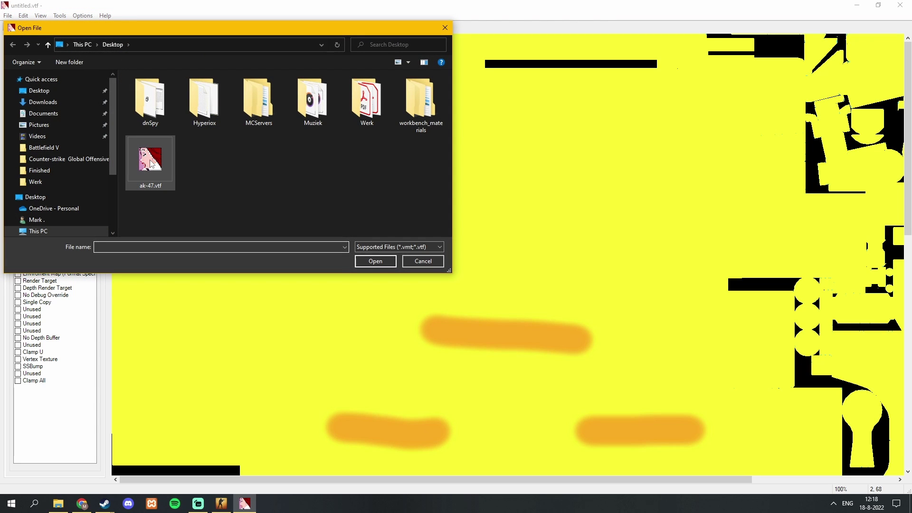
double_click(151, 164)
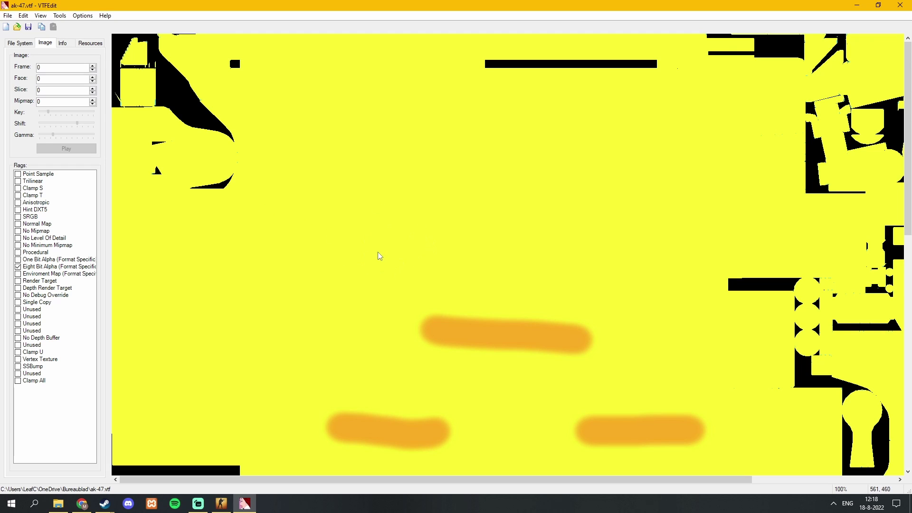
left_click(8, 15)
left_click(21, 82)
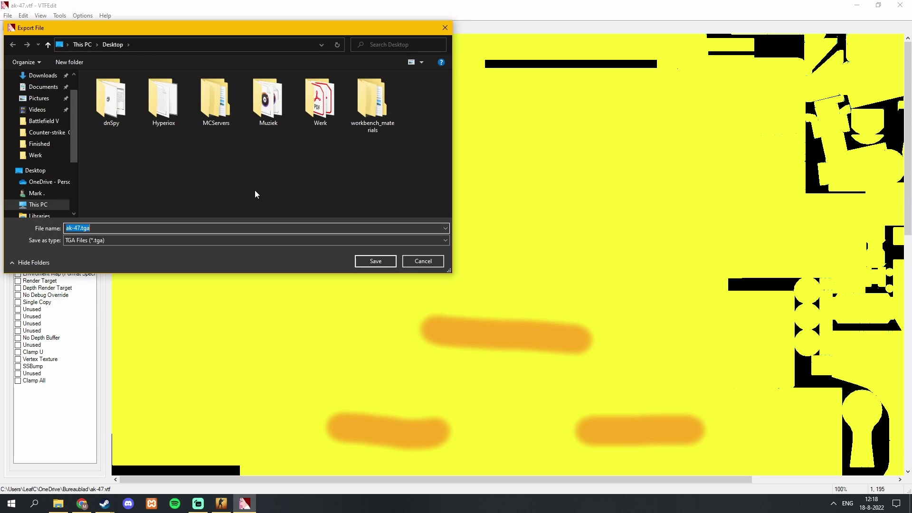
left_click(99, 228)
left_click(370, 262)
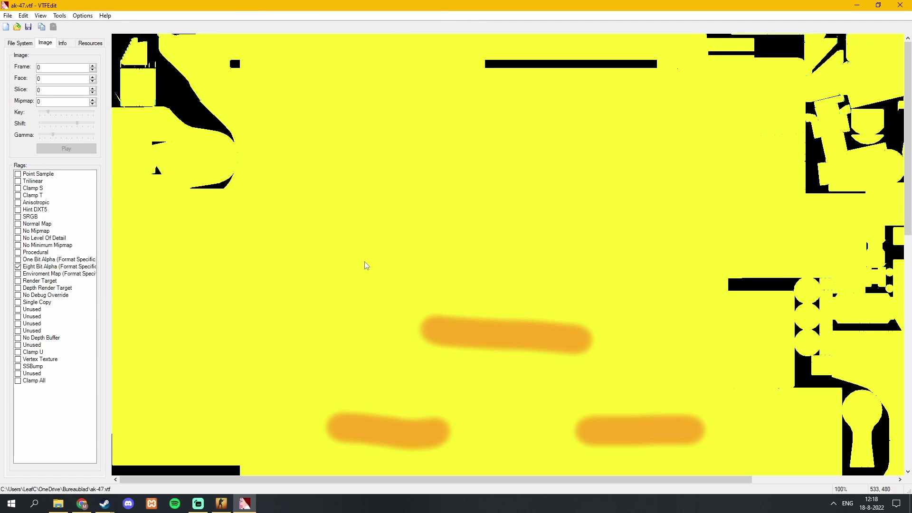
Step: Close VTFEdit and pick ak-47.tga in CS:GO's Select File dialog
left_click(900, 6)
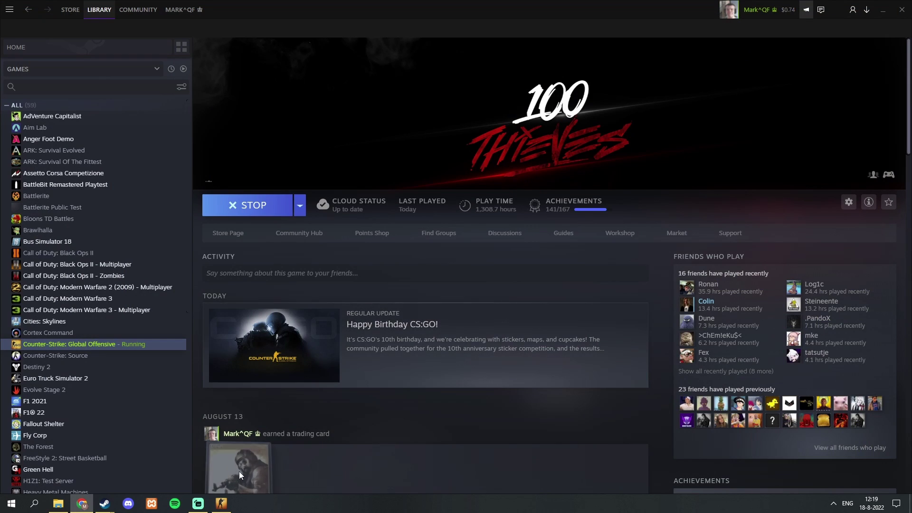
left_click(222, 504)
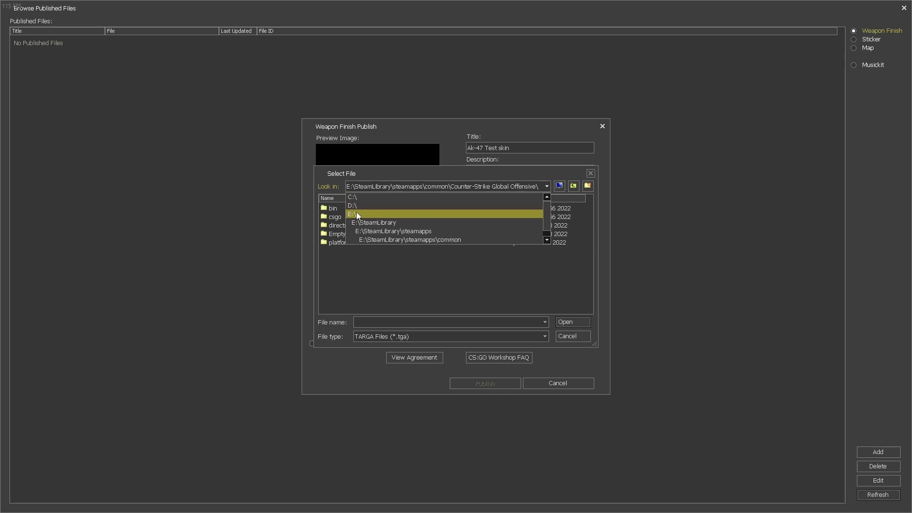
left_click(352, 196)
left_click(345, 260)
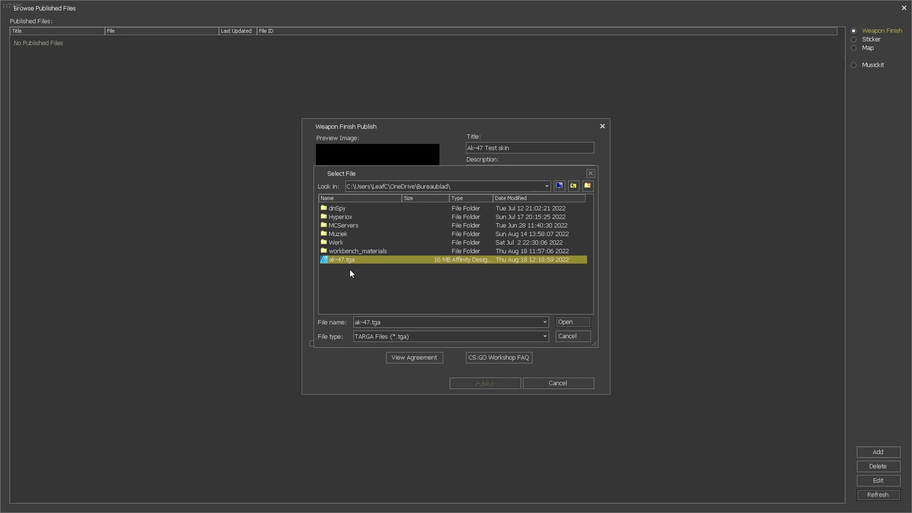